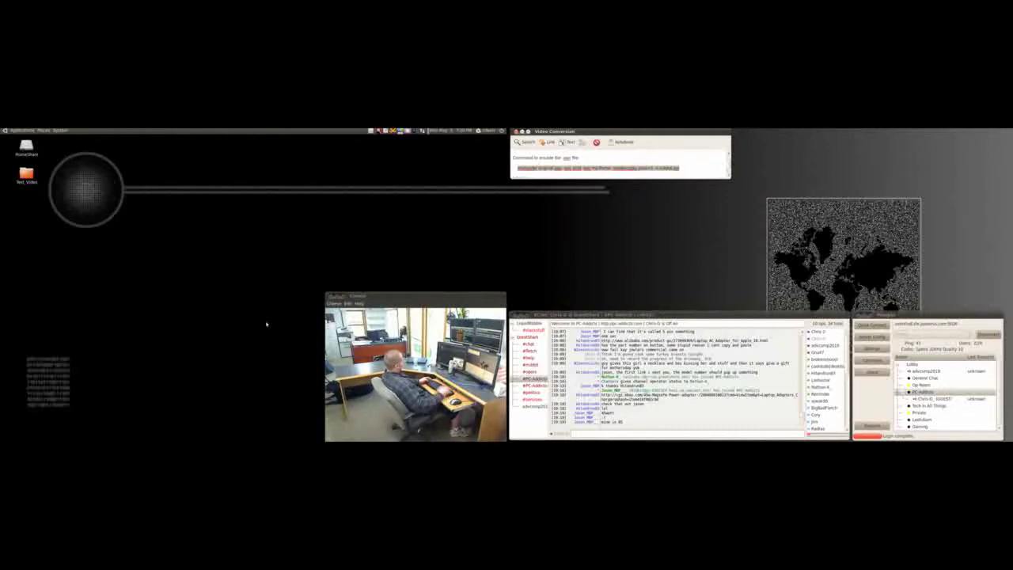
Launch the Kdenlive video editor from the application launcher
{"action": "key", "text": "super+space"}
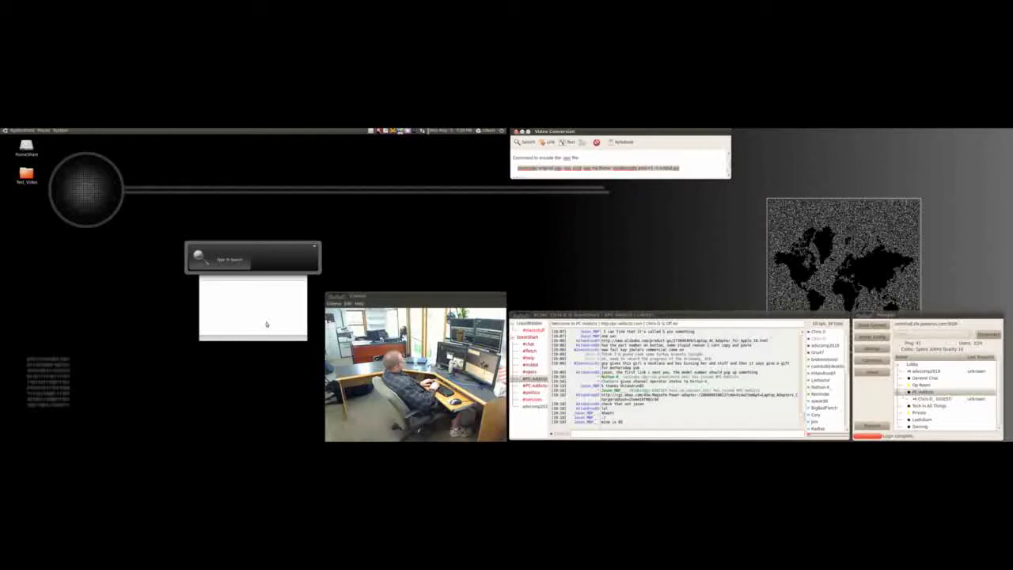
{"action": "type", "text": "kde"}
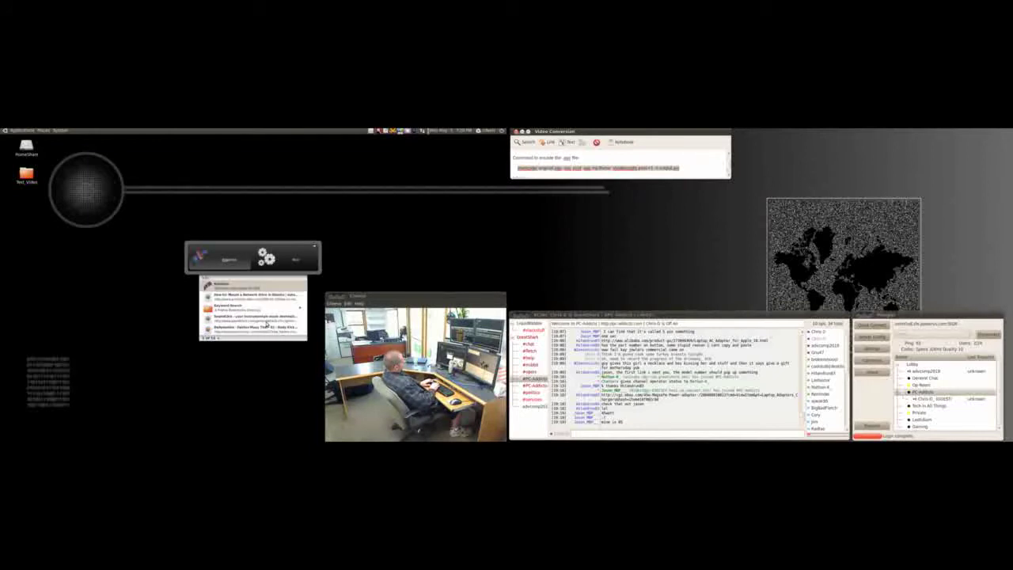
{"action": "type", "text": "nl"}
{"action": "key", "text": "Return"}
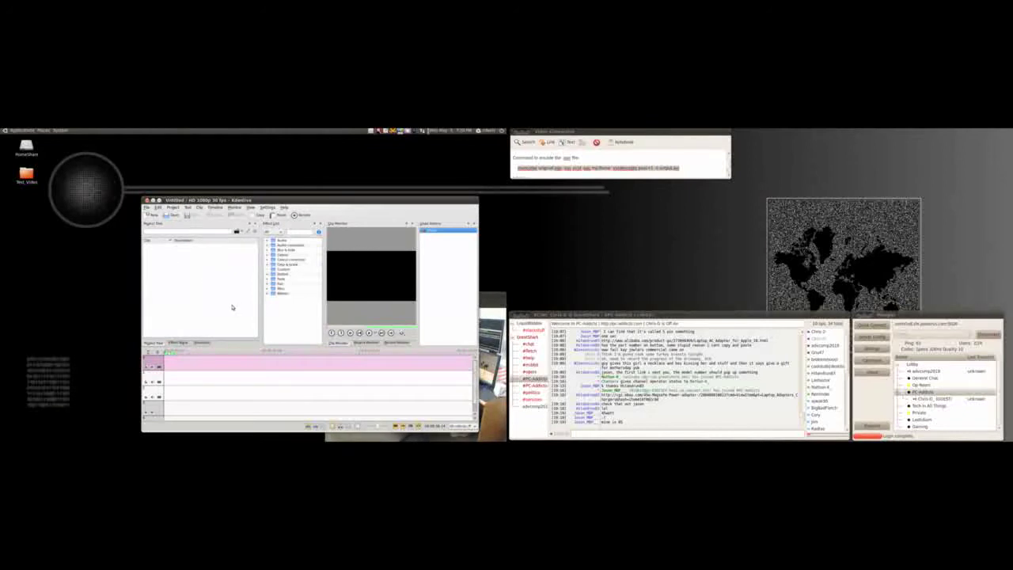
{"action": "scroll", "coordinate": [114, 240], "scroll_direction": "up", "scroll_amount": 4}
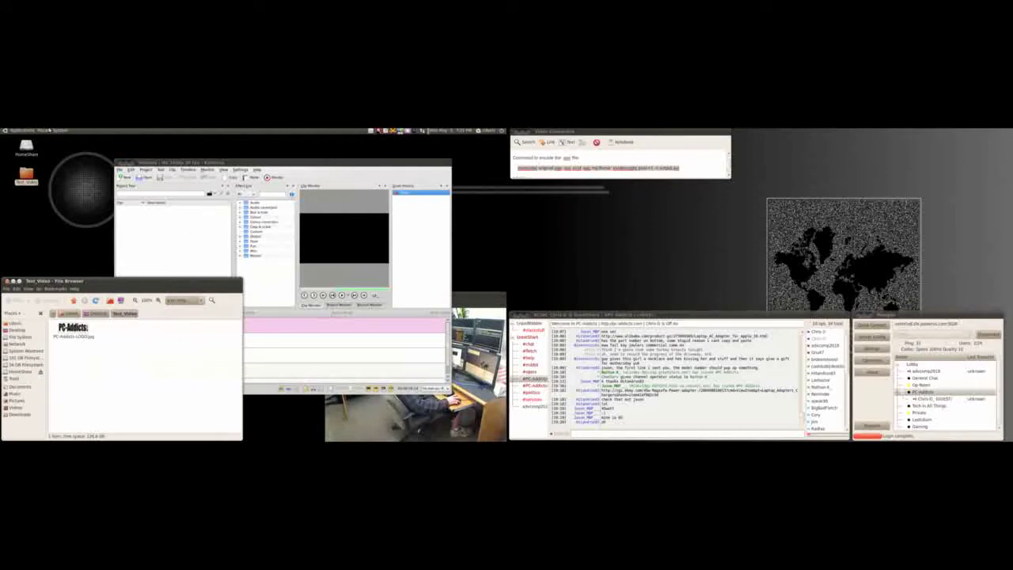
Copy original.ogv from the alien-game folder inside the Videos folder's recordMyDesktop directory into the Test_Video folder
{"action": "left_click", "coordinate": [40, 130]}
{"action": "left_click", "coordinate": [52, 187]}
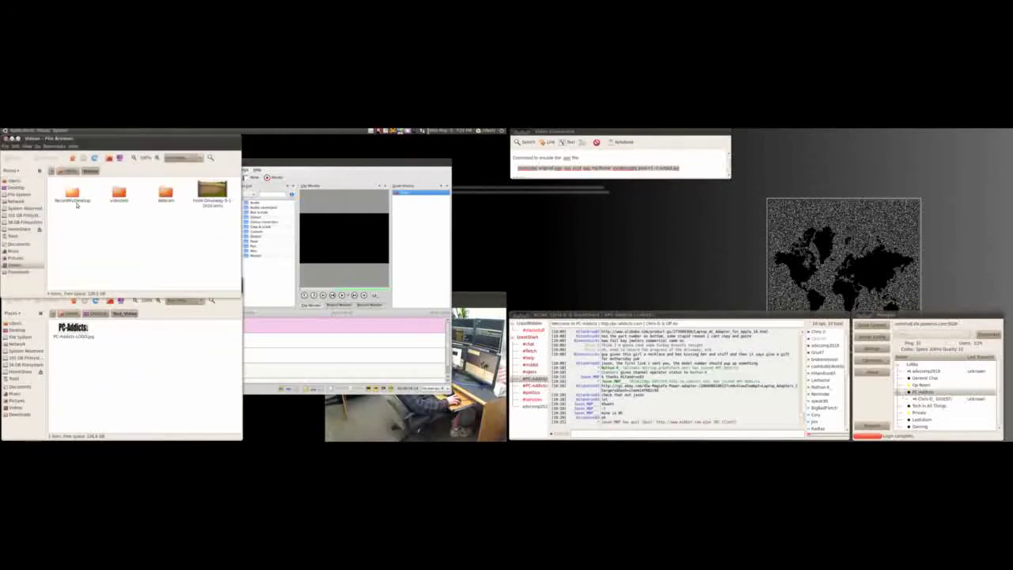
{"action": "double_click", "coordinate": [71, 192]}
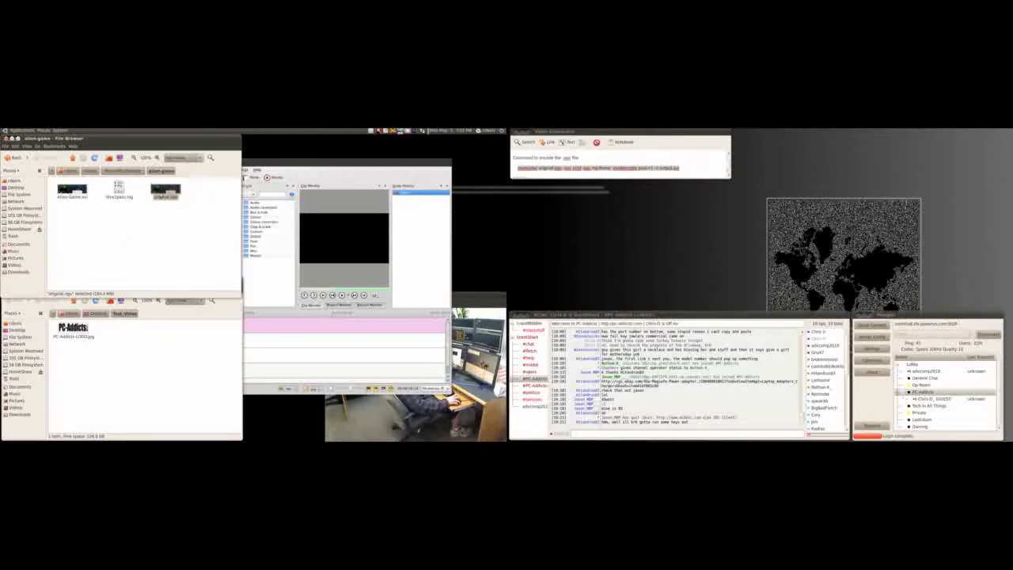
{"action": "left_click_drag", "start_coordinate": [164, 196], "coordinate": [136, 345]}
{"action": "left_click", "coordinate": [121, 369]}
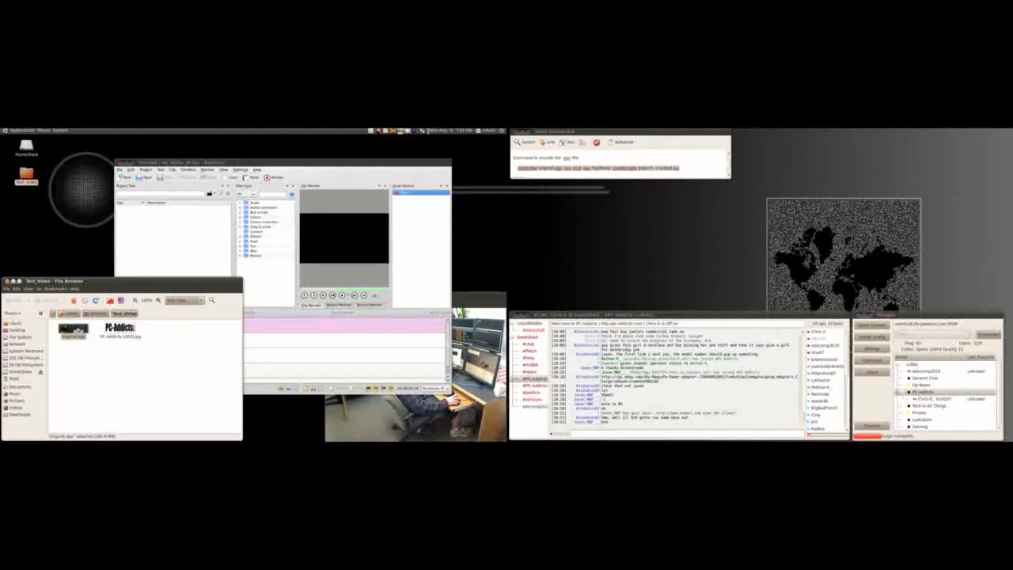
Try importing original.ogv from the Test_Video folder into the Kdenlive project, and delete the imported clip
{"action": "key", "text": "alt+Tab"}
{"action": "left_click", "coordinate": [110, 287]}
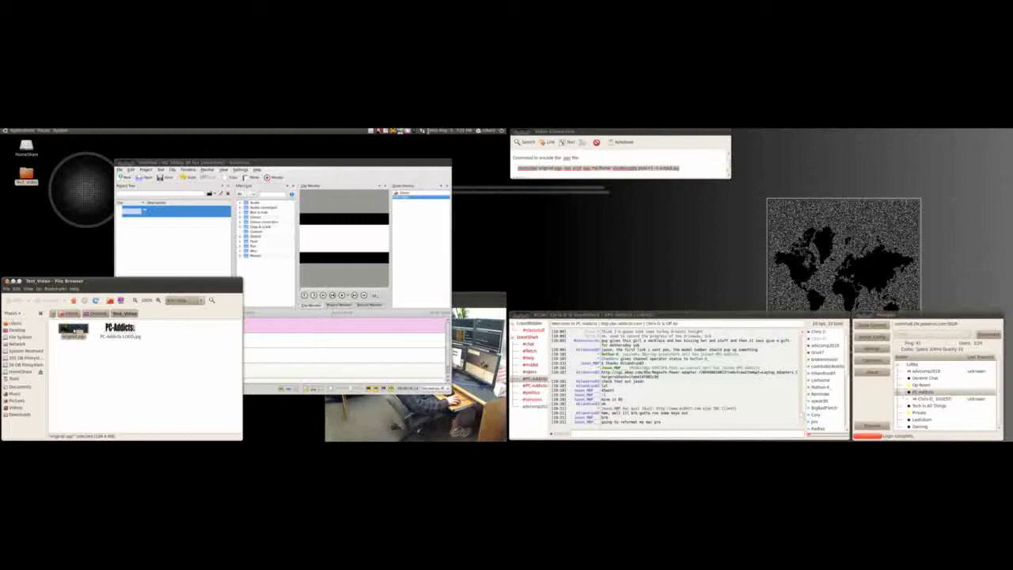
{"action": "left_click_drag", "start_coordinate": [73, 333], "coordinate": [196, 276]}
{"action": "left_click", "coordinate": [140, 213]}
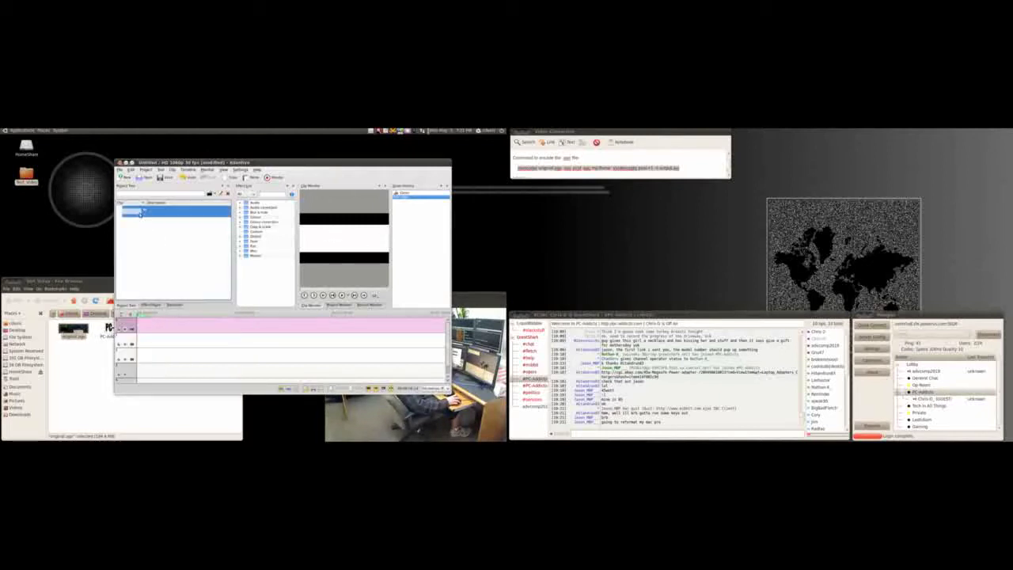
{"action": "key", "text": "Delete"}
In a terminal, change to the Desktop directory and list its contents
{"action": "left_click", "coordinate": [98, 353]}
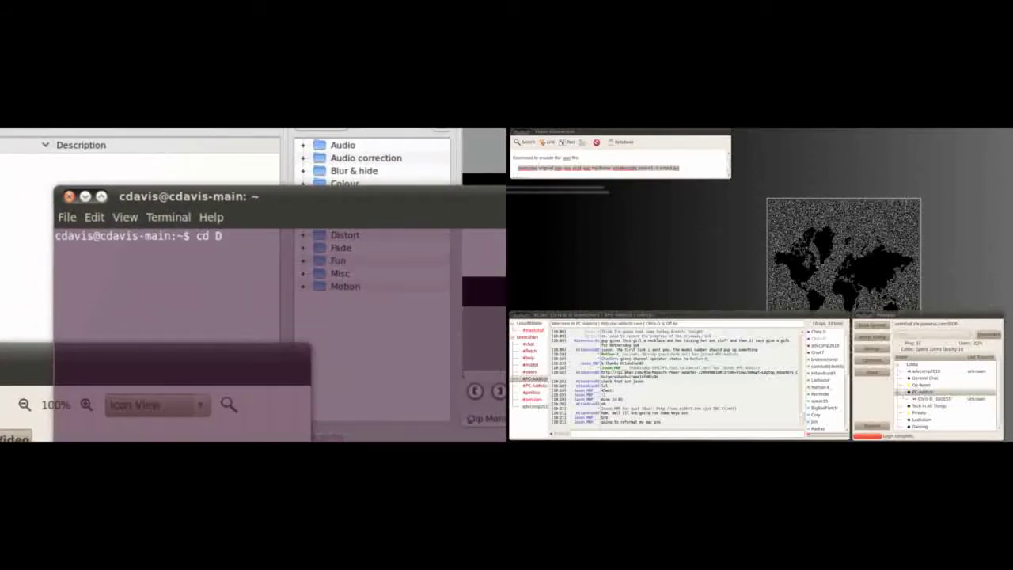
{"action": "key", "text": "BackSpace"}
{"action": "type", "text": "De"}
{"action": "key", "text": "Tab"}
{"action": "key", "text": "Return"}
{"action": "type", "text": "ls"}
{"action": "key", "text": "Return"}
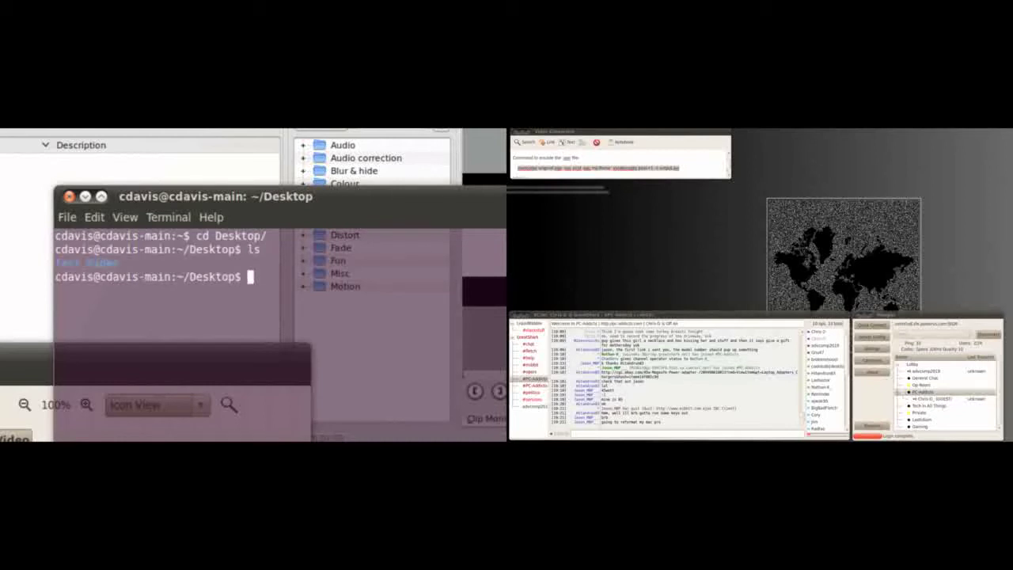
Change into the Test_Video directory and list its files
{"action": "type", "text": "cd Te"}
{"action": "key", "text": "Tab"}
{"action": "key", "text": "Return"}
{"action": "type", "text": "ls"}
{"action": "key", "text": "Return"}
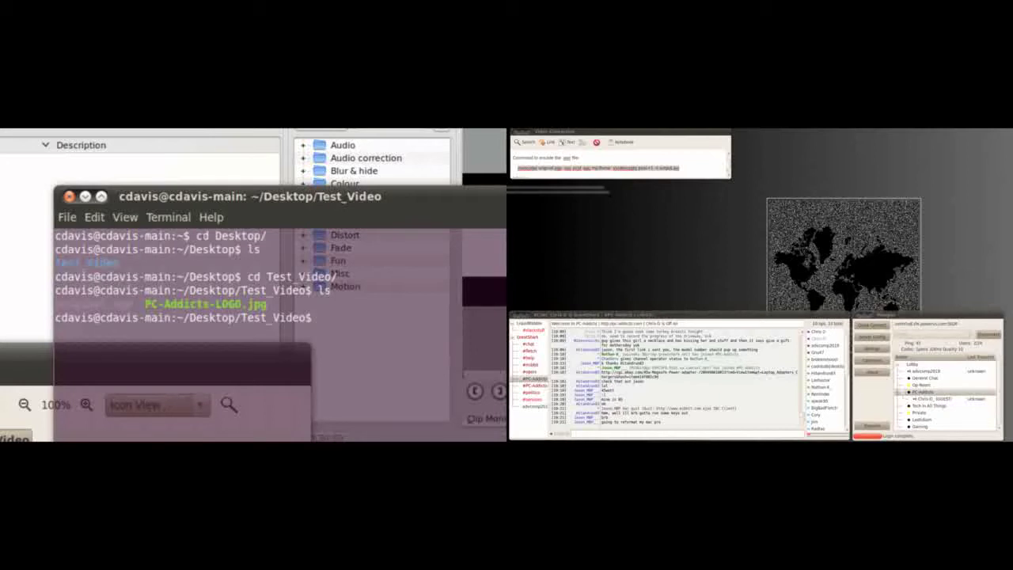
Convert the recording with "mencoder original.ogv -ovc xvid -oac mp3lame -xvidencopts pass=1 -o output.avi"
{"action": "type", "text": "mencoder original.ogv -ovc xvid -oac mp3lame -xvidencopts pass=1 -o output.avi"}
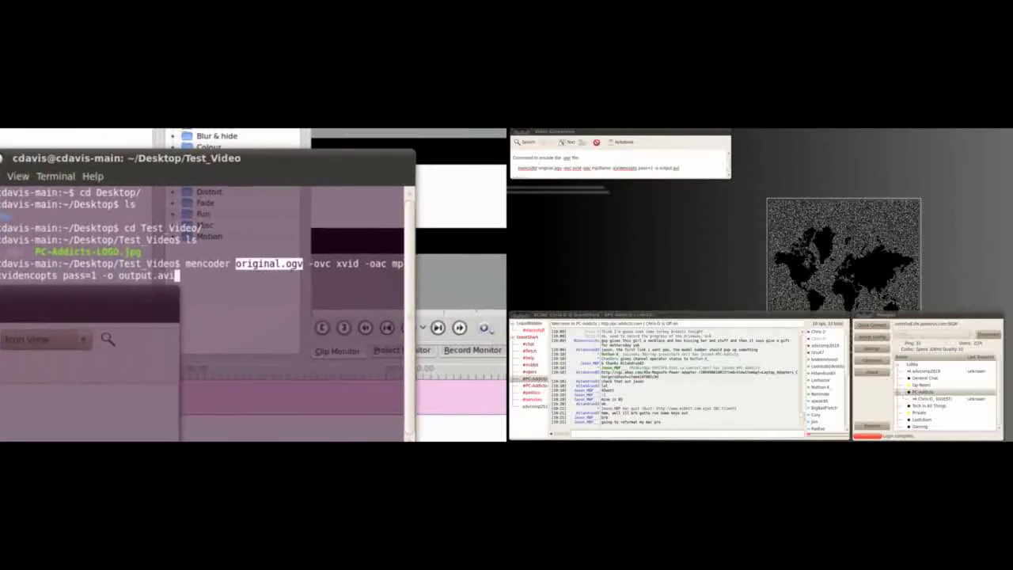
{"action": "left_click_drag", "start_coordinate": [218, 274], "coordinate": [274, 273]}
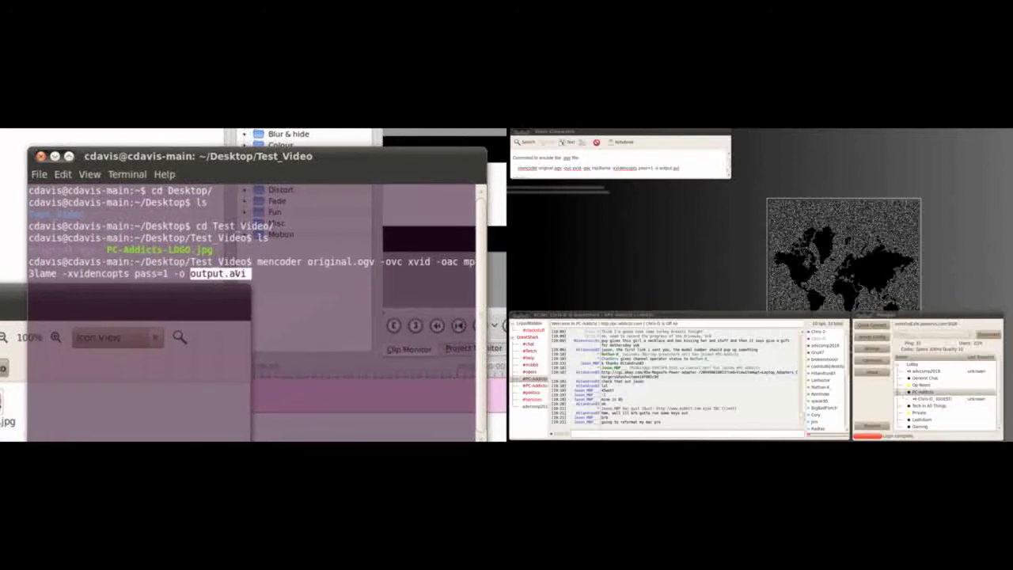
{"action": "left_click", "coordinate": [238, 266]}
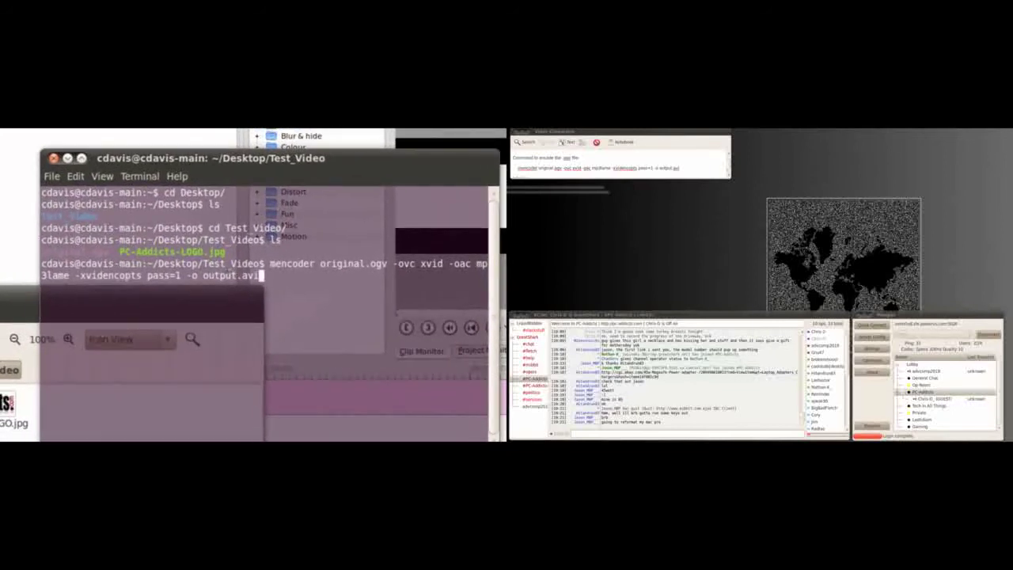
{"action": "key", "text": "Return"}
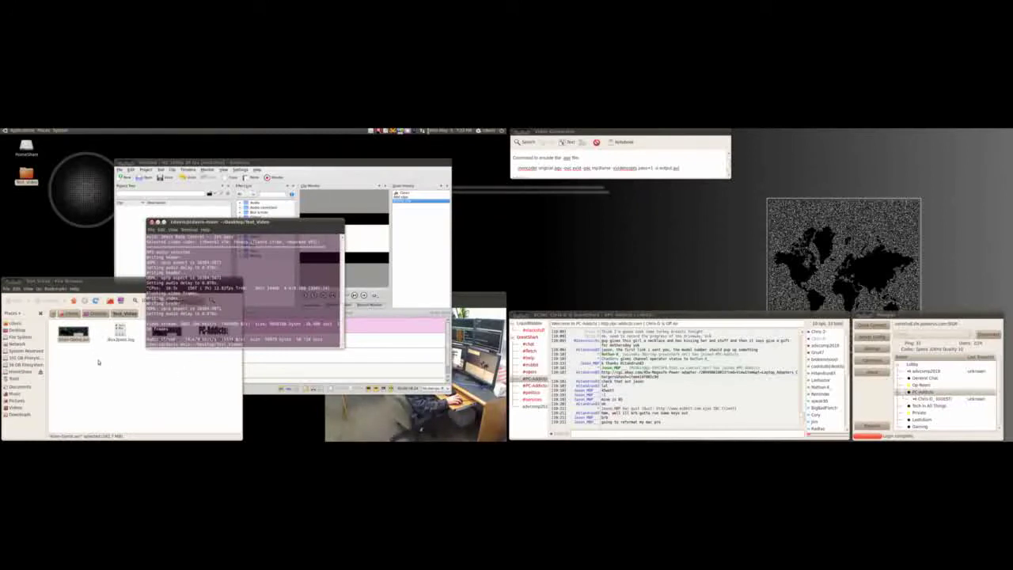
Close the terminal and import Alien-Game.avi from the Test_Video folder into the Kdenlive project
{"action": "left_click", "coordinate": [97, 361]}
{"action": "left_click", "coordinate": [152, 223]}
{"action": "left_click", "coordinate": [75, 333]}
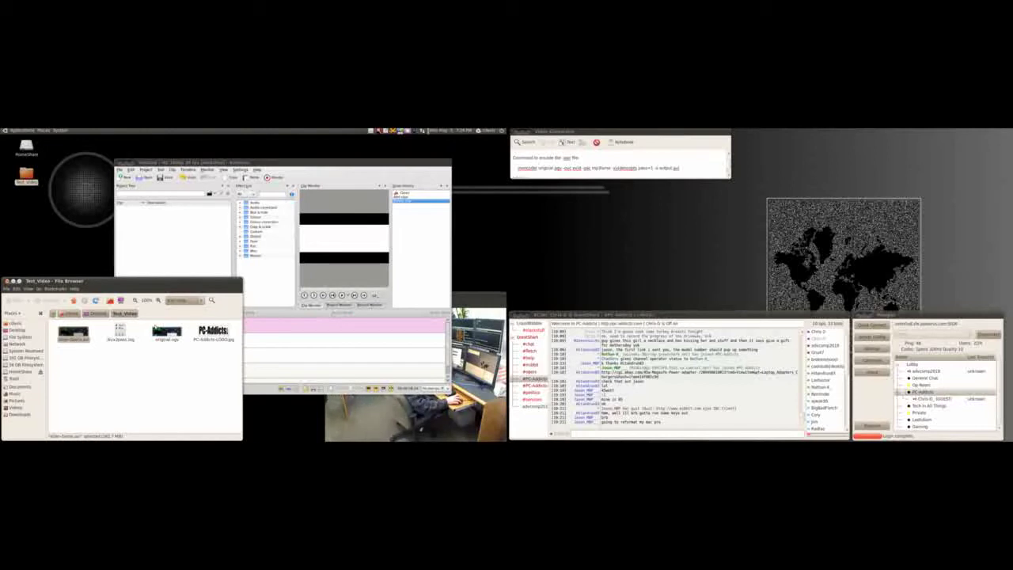
{"action": "left_click_drag", "start_coordinate": [73, 331], "coordinate": [137, 246]}
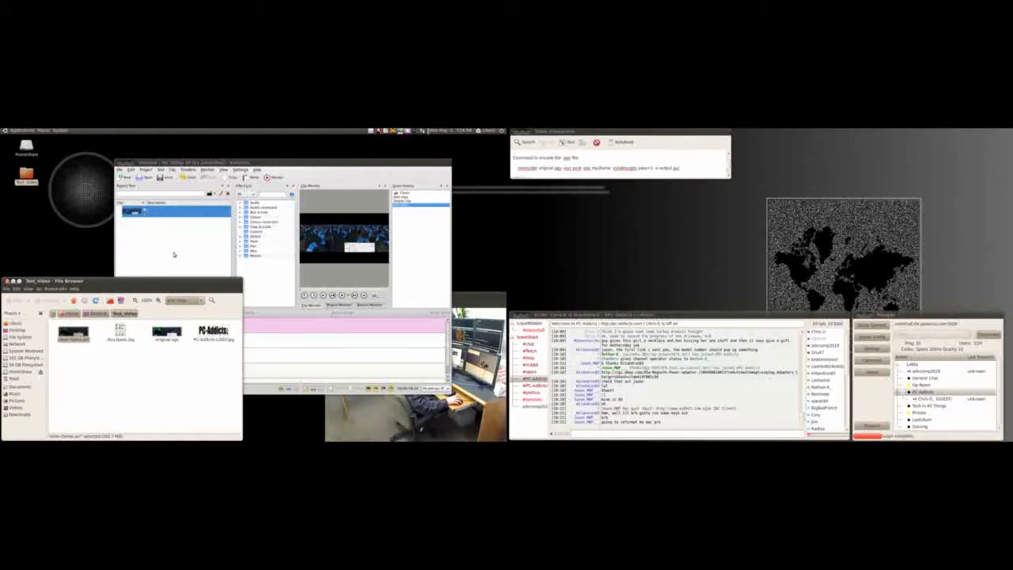
Put the game video on the uppermost track with PC-Addicts-LOGO.jpg beneath it, overlapping the video's start, and play the timeline
{"action": "left_click", "coordinate": [187, 162]}
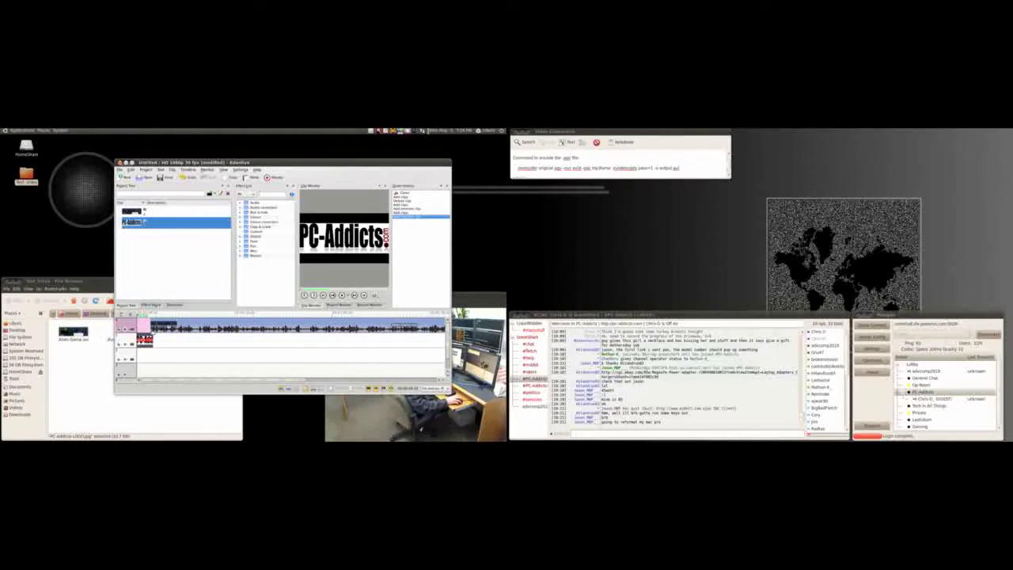
{"action": "scroll", "coordinate": [154, 333], "scroll_direction": "up", "scroll_amount": 4}
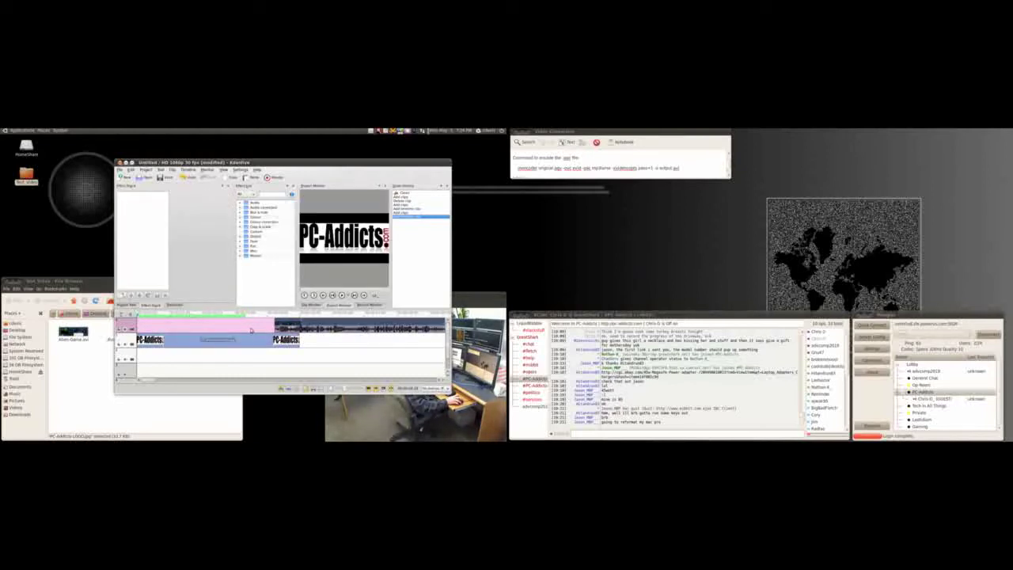
{"action": "left_click", "coordinate": [251, 328]}
{"action": "key", "text": "space"}
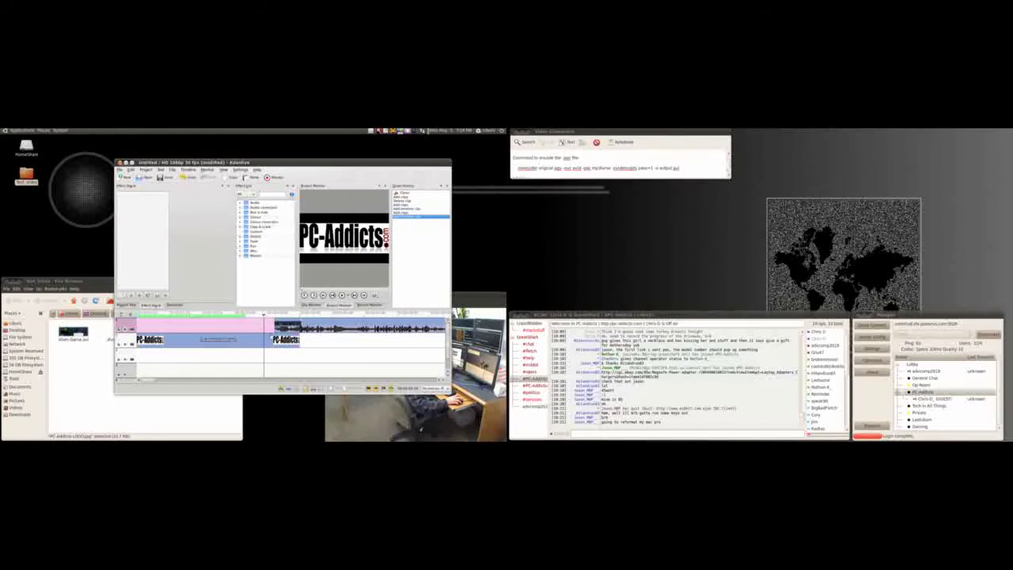
Add a Slide transition to the start of the game clip where it overlaps the logo
{"action": "left_click", "coordinate": [281, 329]}
{"action": "left_click", "coordinate": [173, 306]}
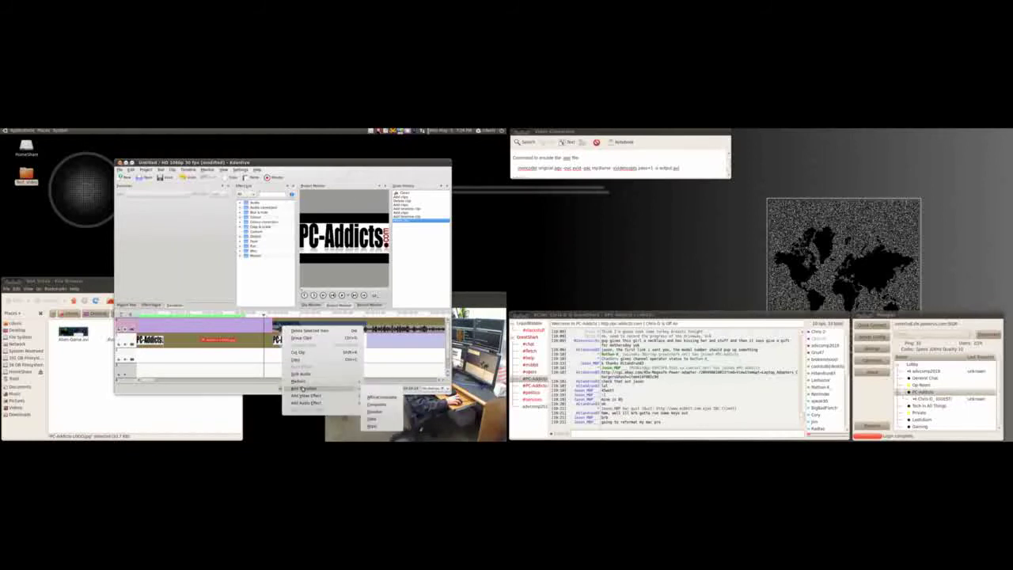
{"action": "left_click", "coordinate": [375, 420]}
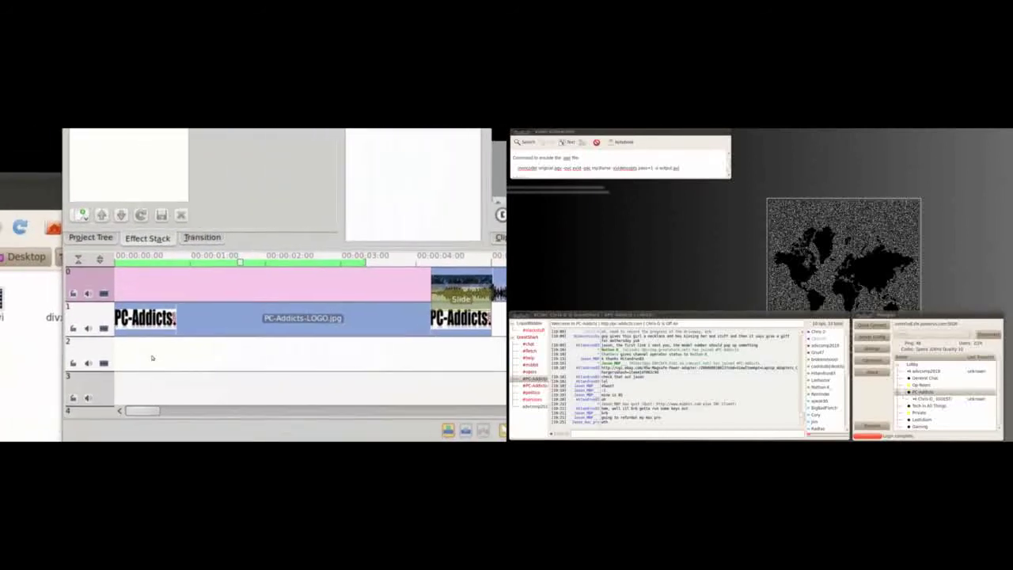
Preview the timeline from the logo through the slide transition into the game video
{"action": "left_click", "coordinate": [150, 358]}
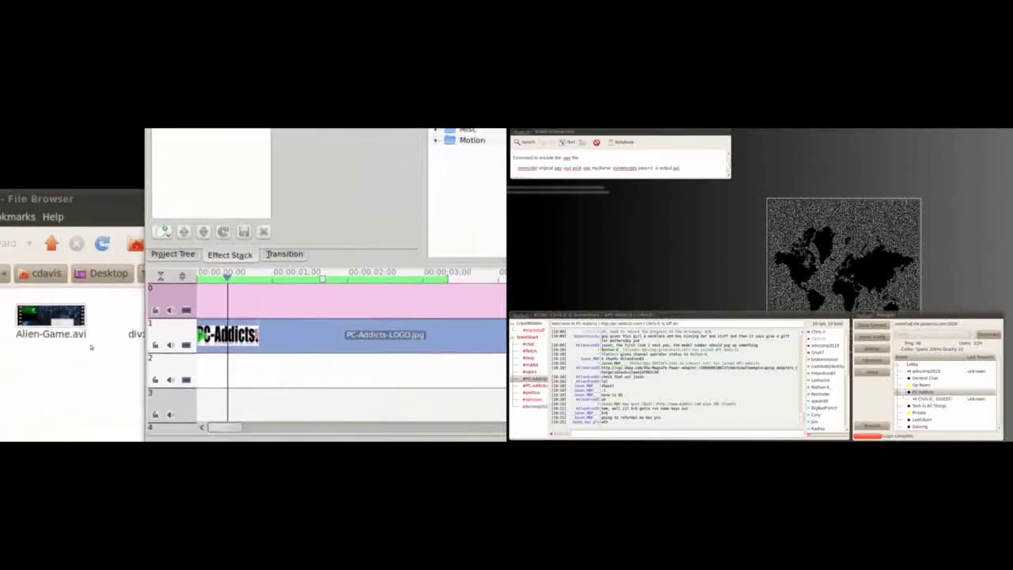
{"action": "left_click", "coordinate": [89, 348]}
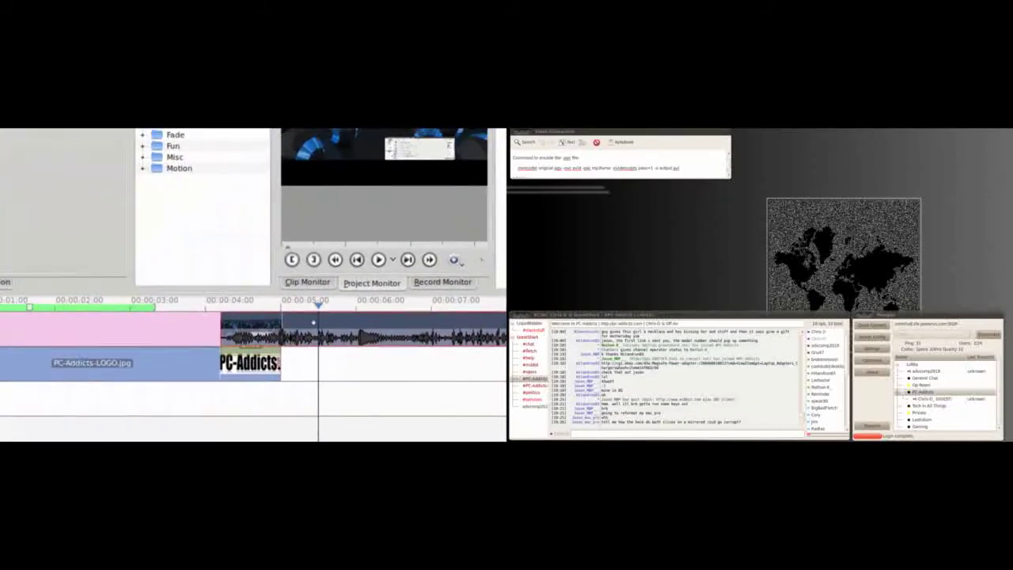
{"action": "left_click", "coordinate": [249, 169]}
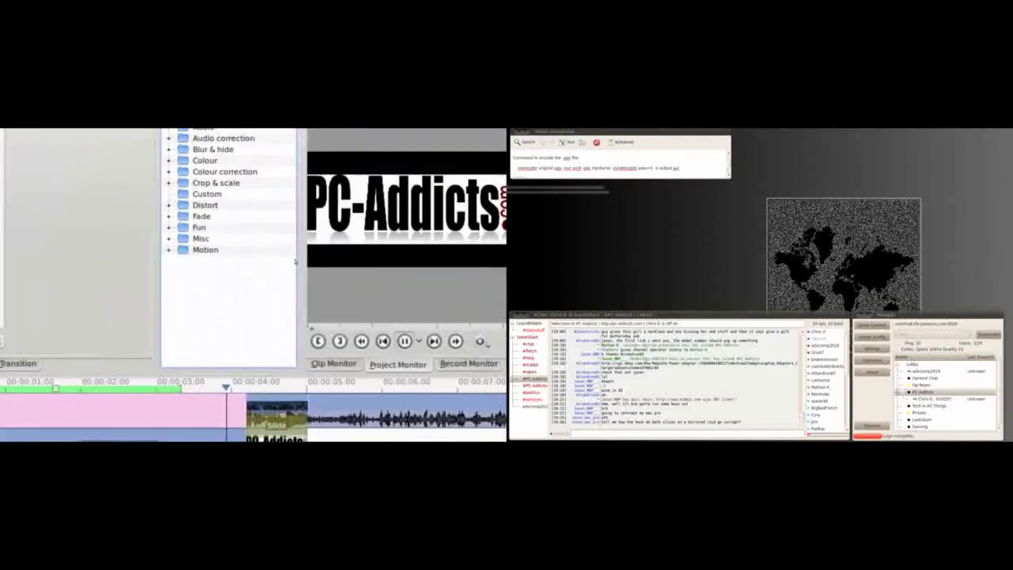
{"action": "key", "text": "space"}
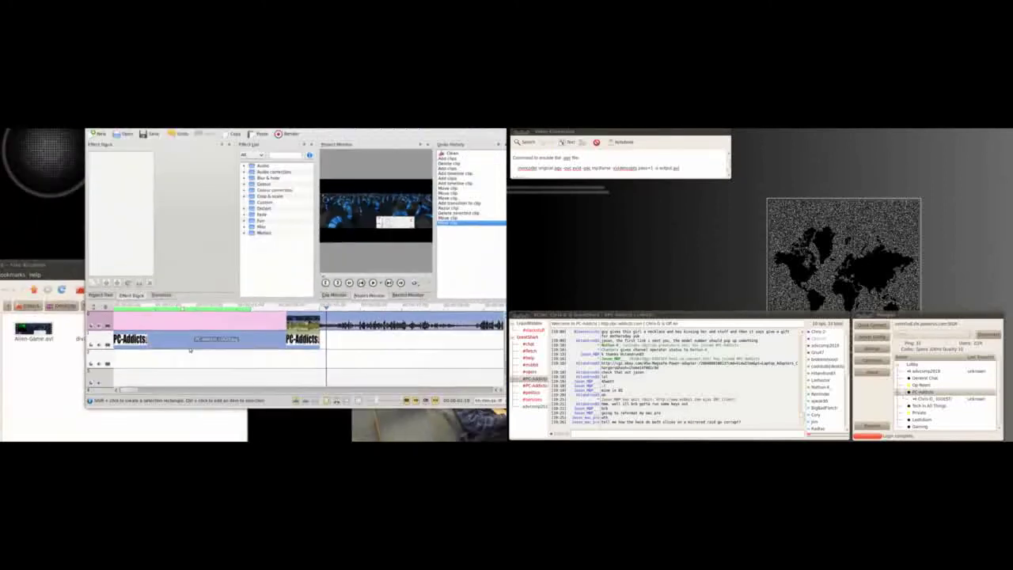
Open the project's render settings and browse the file-rendering formats, including MPEG-2 and MPEG-4
{"action": "left_click_drag", "start_coordinate": [225, 166], "coordinate": [204, 171]}
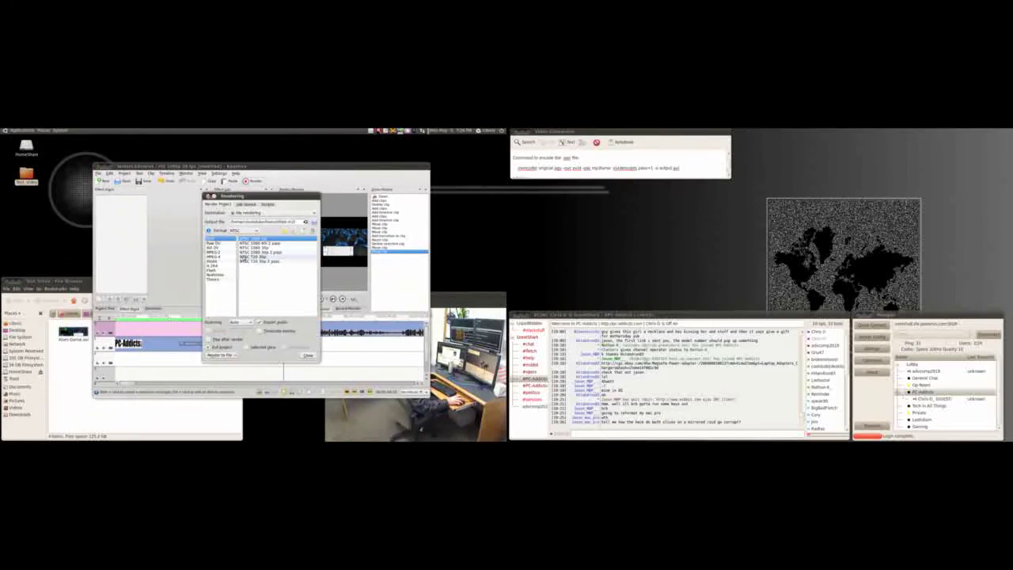
{"action": "left_click", "coordinate": [213, 250]}
{"action": "left_click", "coordinate": [213, 257]}
{"action": "left_click", "coordinate": [213, 262]}
{"action": "left_click", "coordinate": [214, 252]}
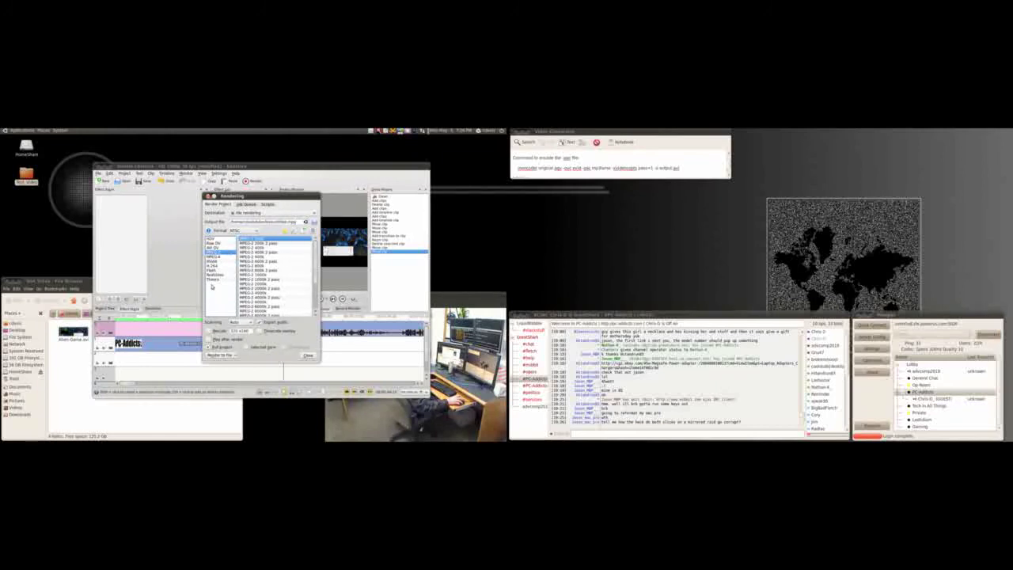
Set the render destination to Web sites and open the YouTube HD profile's parameters at the audio codec value
{"action": "left_click", "coordinate": [250, 216]}
{"action": "left_click", "coordinate": [253, 247]}
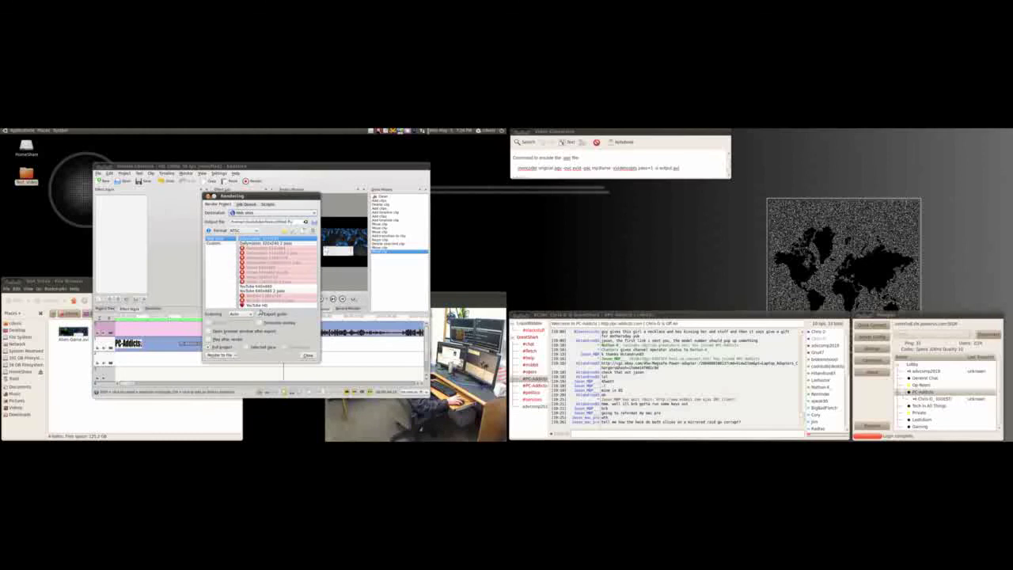
{"action": "left_click", "coordinate": [261, 305]}
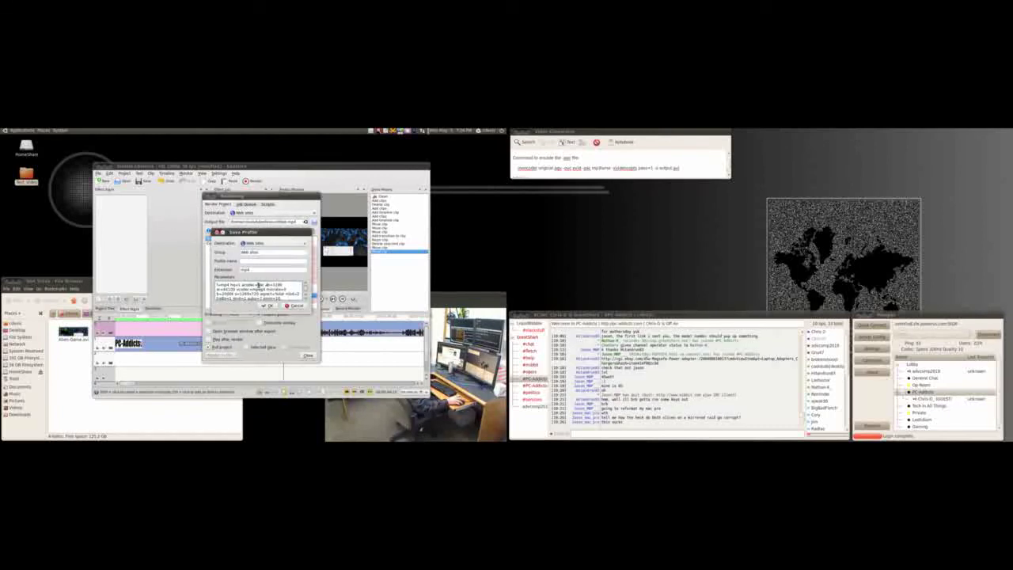
{"action": "double_click", "coordinate": [258, 284]}
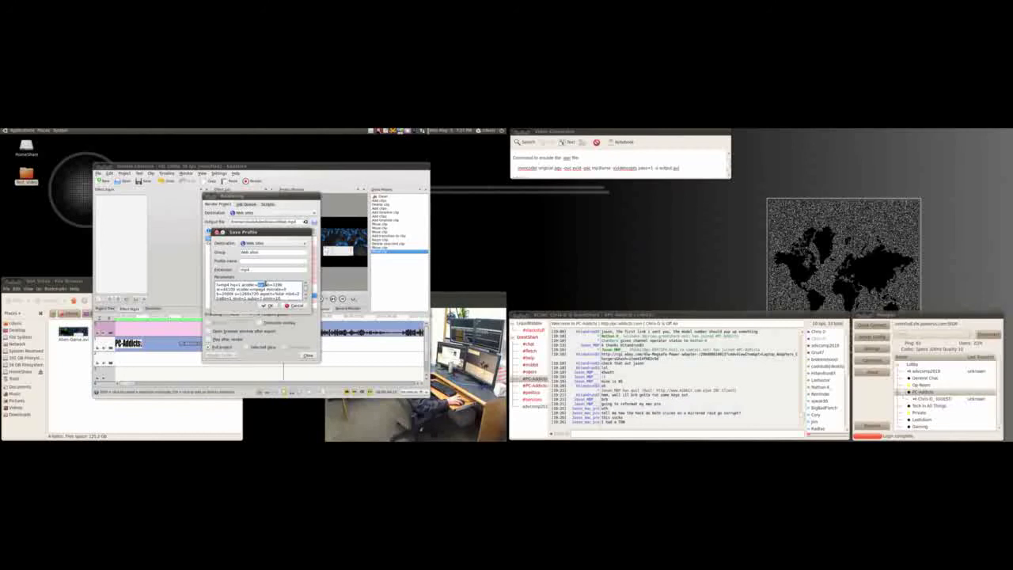